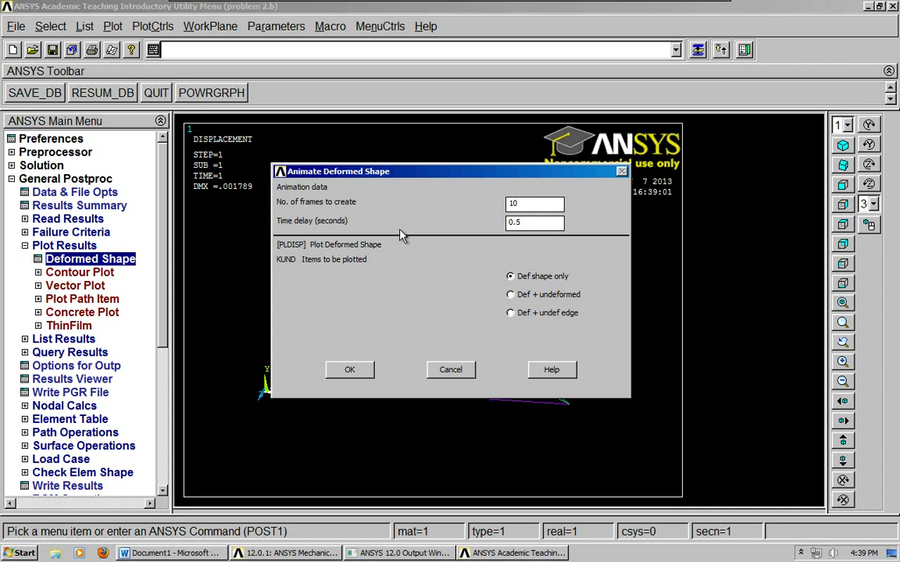
- Run the 10-frame, 0.5 s deformed-shape animation and halt it at frame 7
{"action": "left_click", "coordinate": [349, 369]}
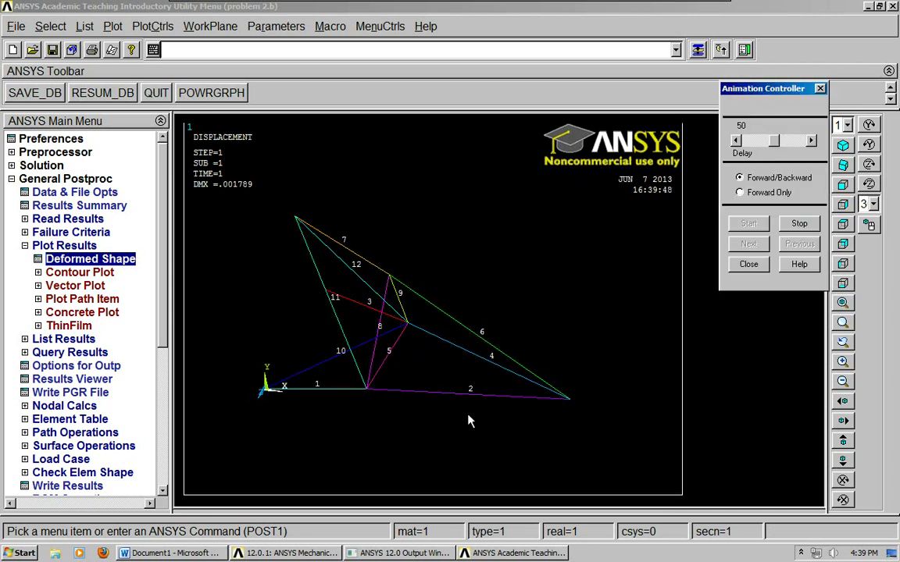
{"action": "left_click", "coordinate": [798, 223]}
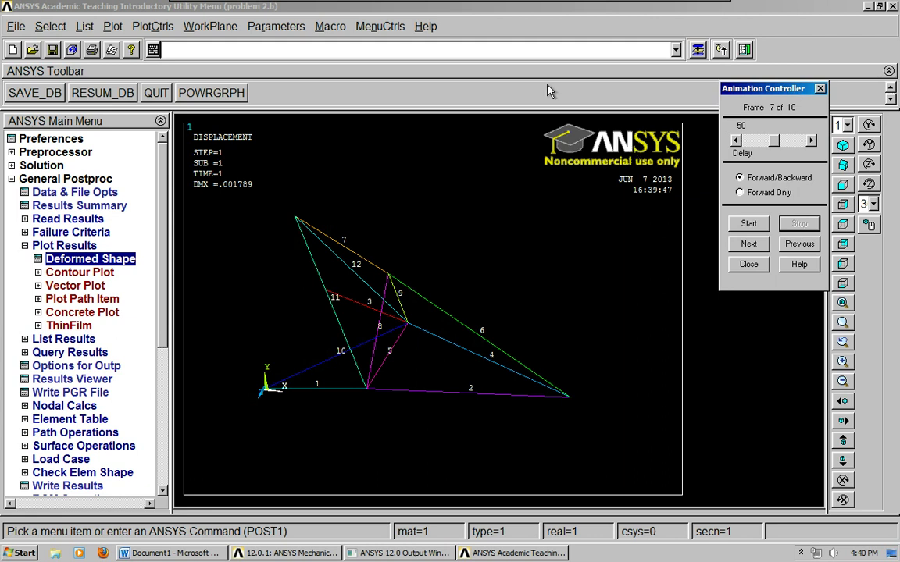
- Animate the UX DOF solution contour via Animate > Deformed Results, then stop and close the animation controls
{"action": "left_click", "coordinate": [146, 27]}
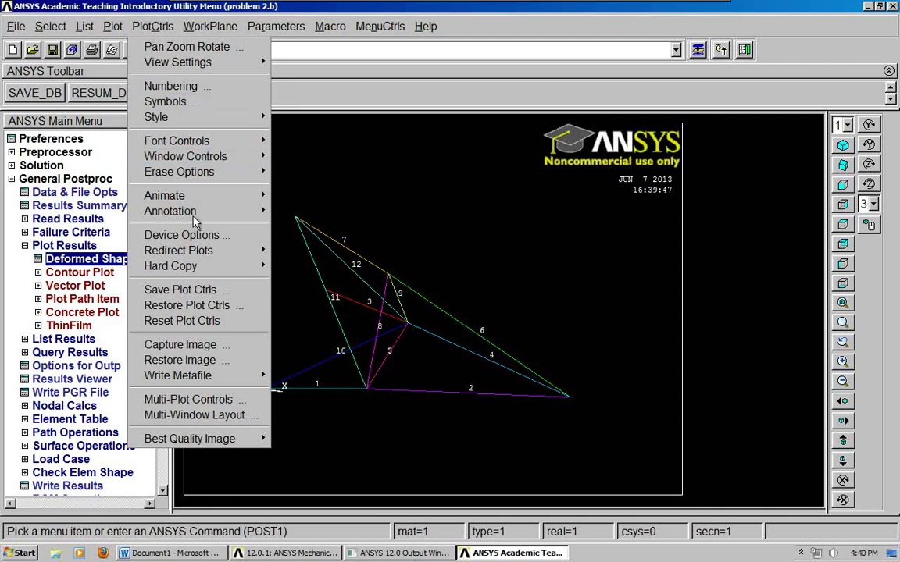
{"action": "mouse_move", "coordinate": [205, 203]}
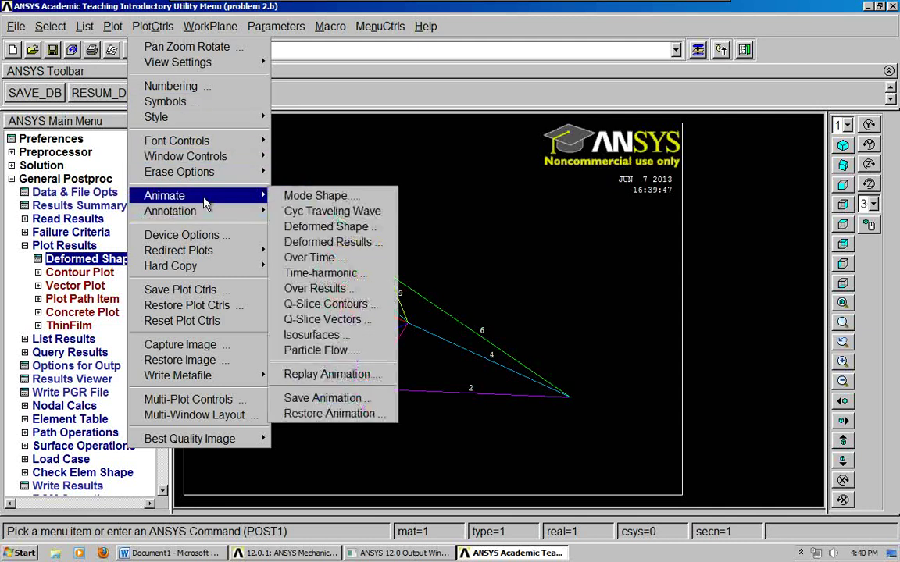
{"action": "left_click", "coordinate": [359, 243]}
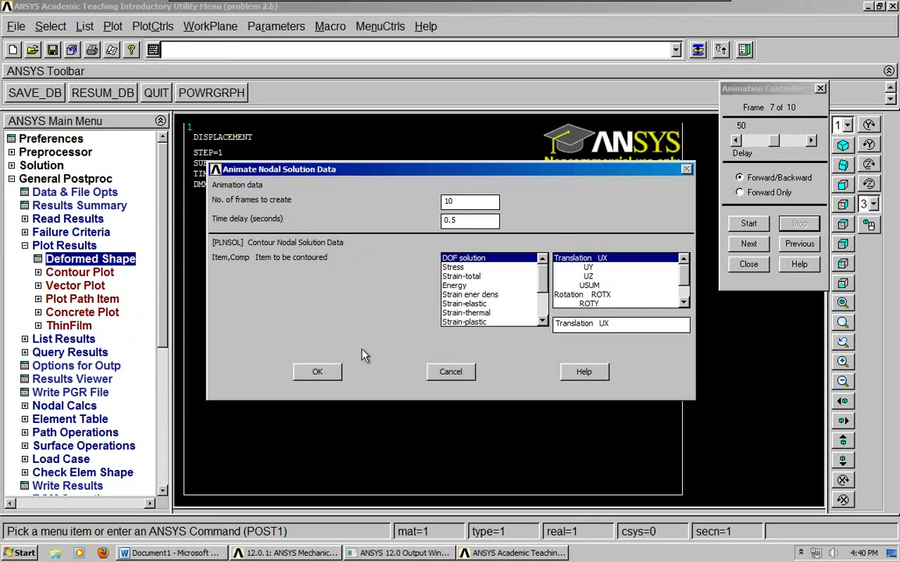
{"action": "left_click", "coordinate": [302, 378]}
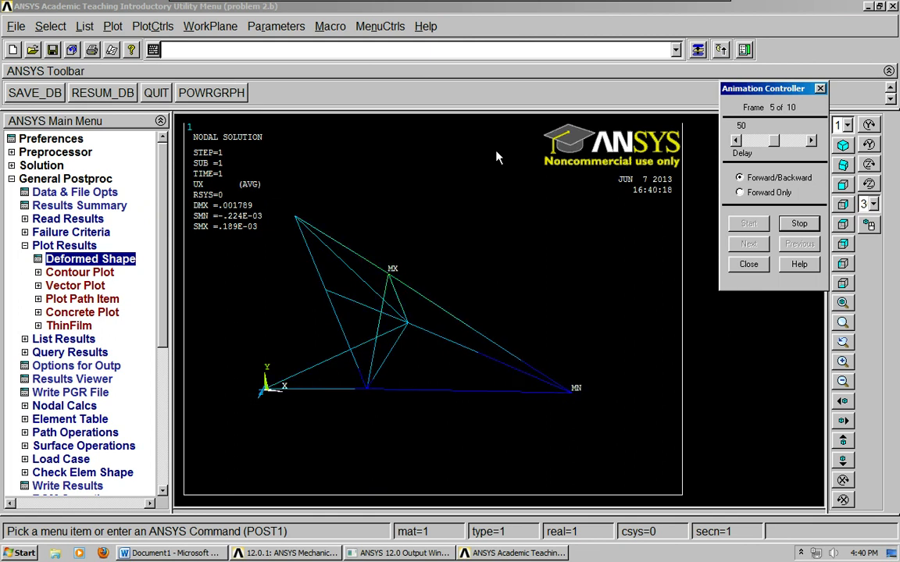
{"action": "left_click", "coordinate": [798, 225]}
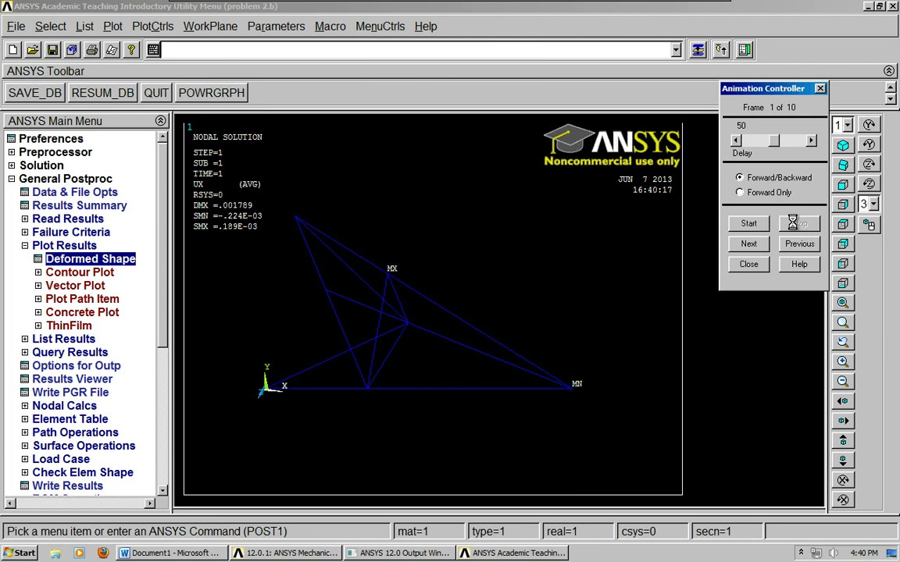
{"action": "left_click", "coordinate": [819, 90]}
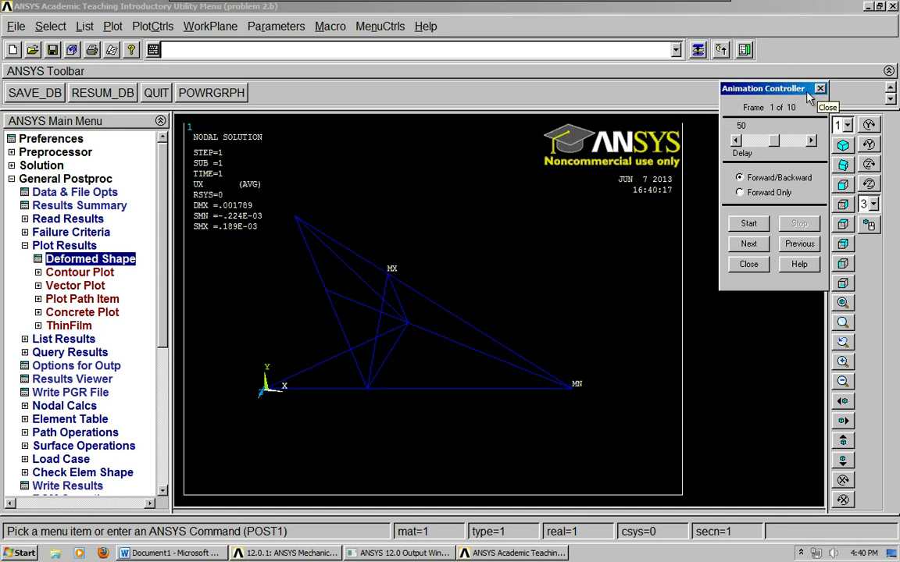
- Save the database and locate the Reaction Solu entry under General Postproc > List Results
{"action": "left_click", "coordinate": [17, 93]}
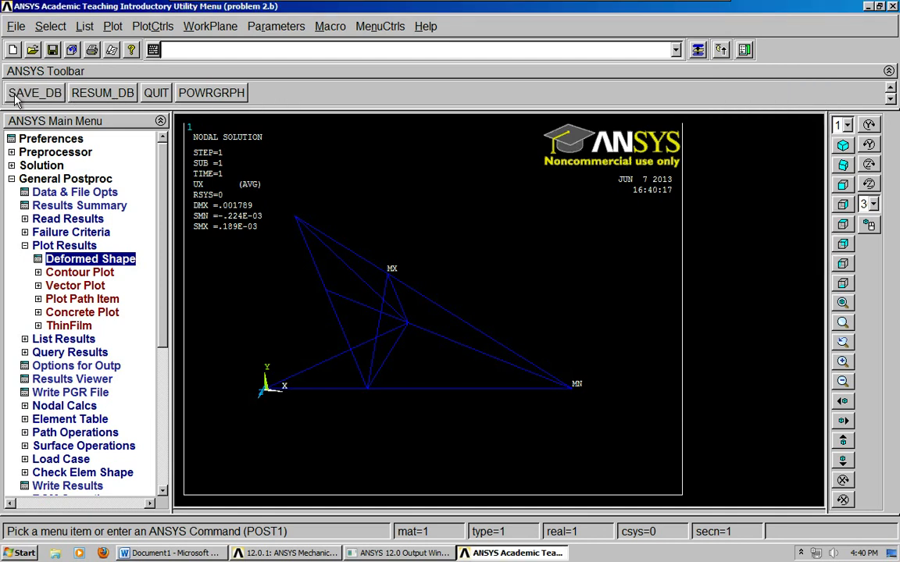
{"action": "left_click", "coordinate": [39, 245]}
{"action": "left_click", "coordinate": [46, 258]}
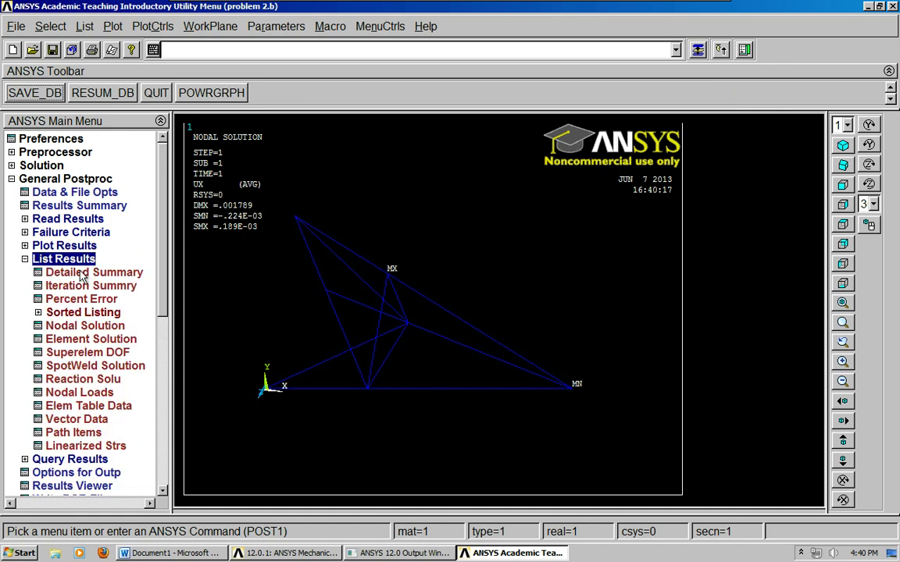
{"action": "scroll", "coordinate": [150, 281], "scroll_direction": "down", "scroll_amount": 1}
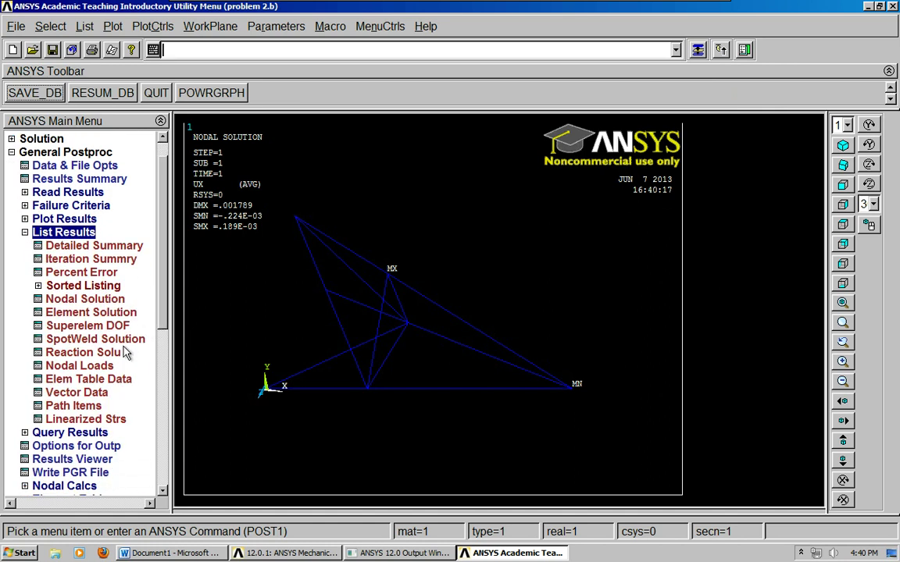
{"action": "left_click", "coordinate": [78, 353]}
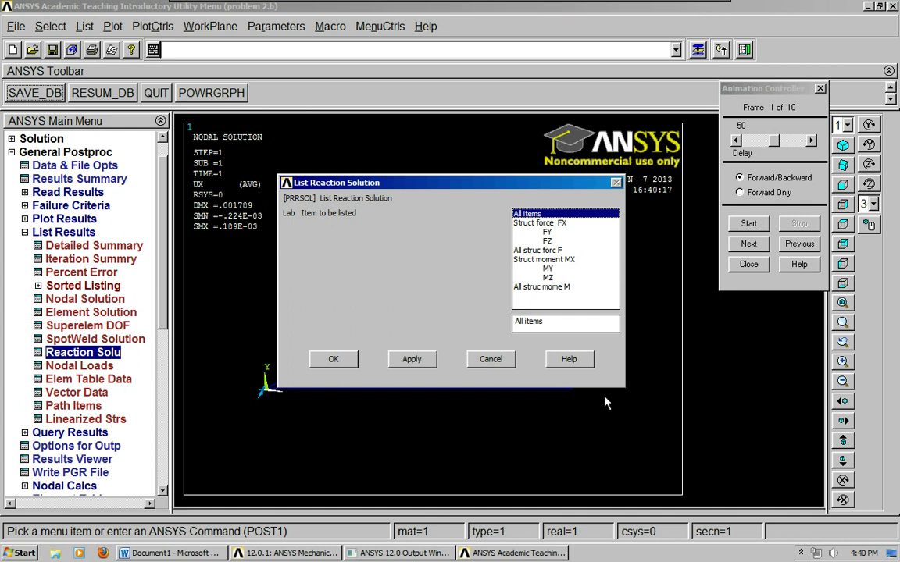
{"action": "left_click", "coordinate": [490, 359]}
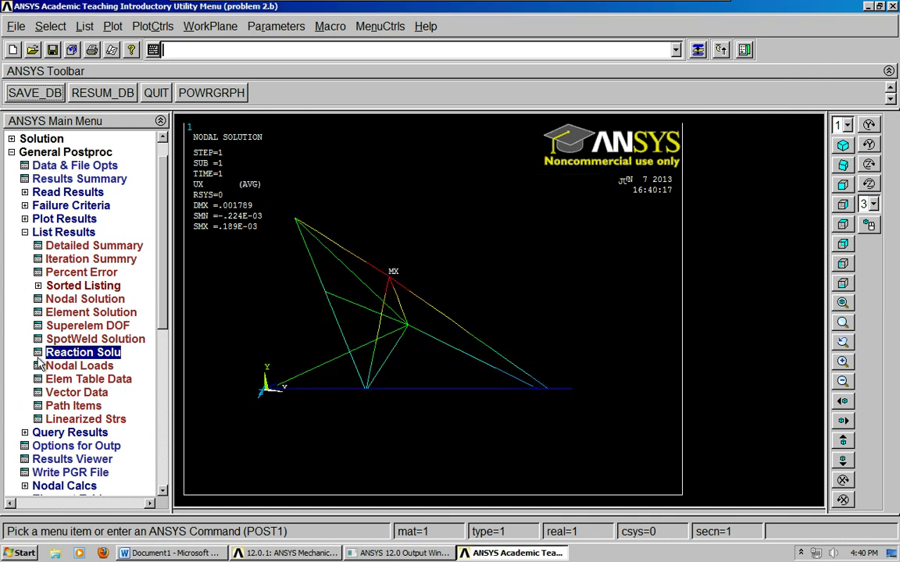
- List all structural reaction forces F (totals FX -100, FY 300, FZ -100), then close the listing
{"action": "left_click", "coordinate": [88, 356]}
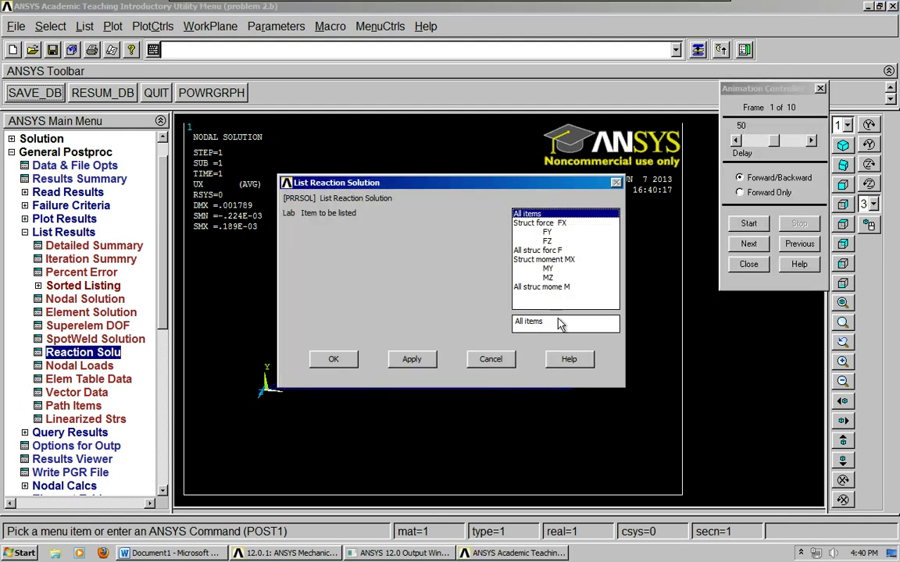
{"action": "left_click", "coordinate": [539, 251]}
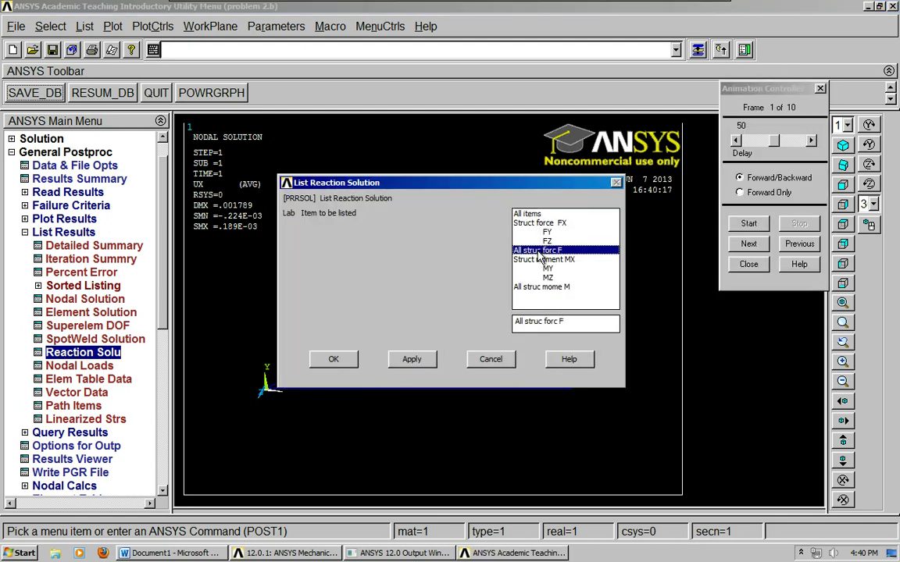
{"action": "left_click", "coordinate": [345, 359]}
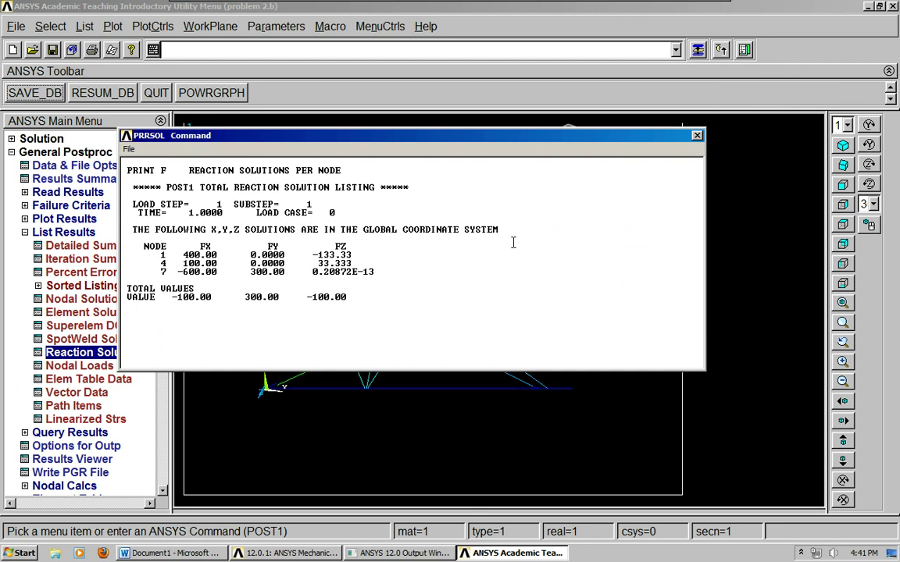
{"action": "left_click", "coordinate": [697, 137]}
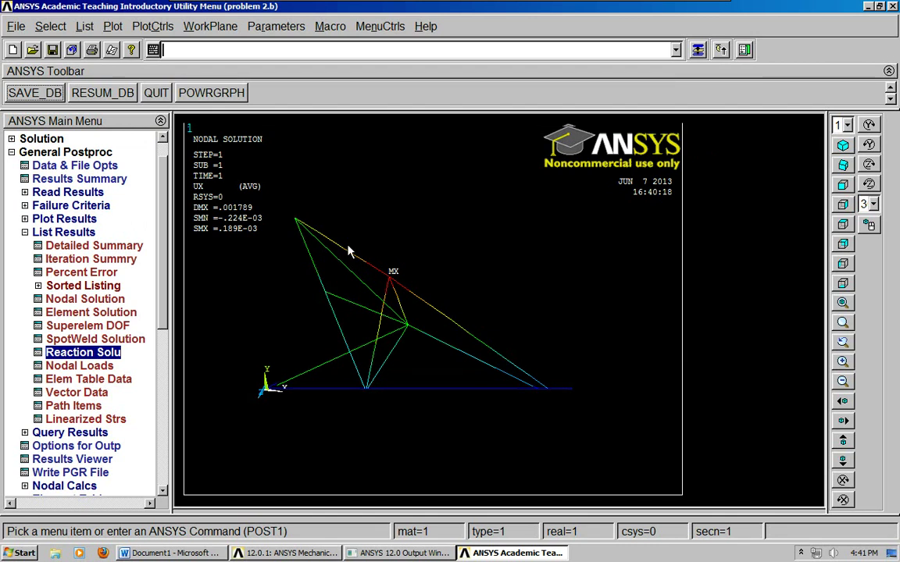
- Start a new element table item labelled AXFORCE in the Element Table definitions
{"action": "left_click", "coordinate": [82, 233]}
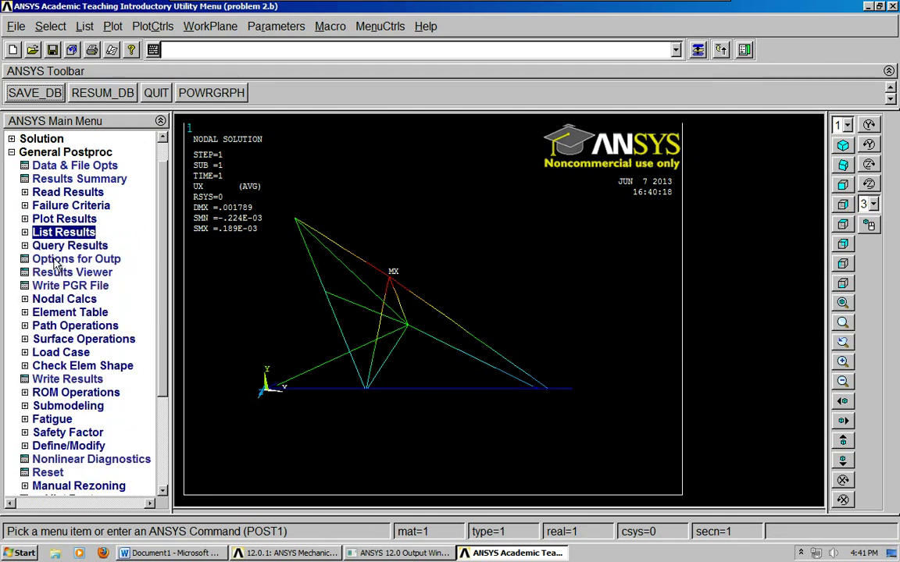
{"action": "left_click", "coordinate": [52, 313]}
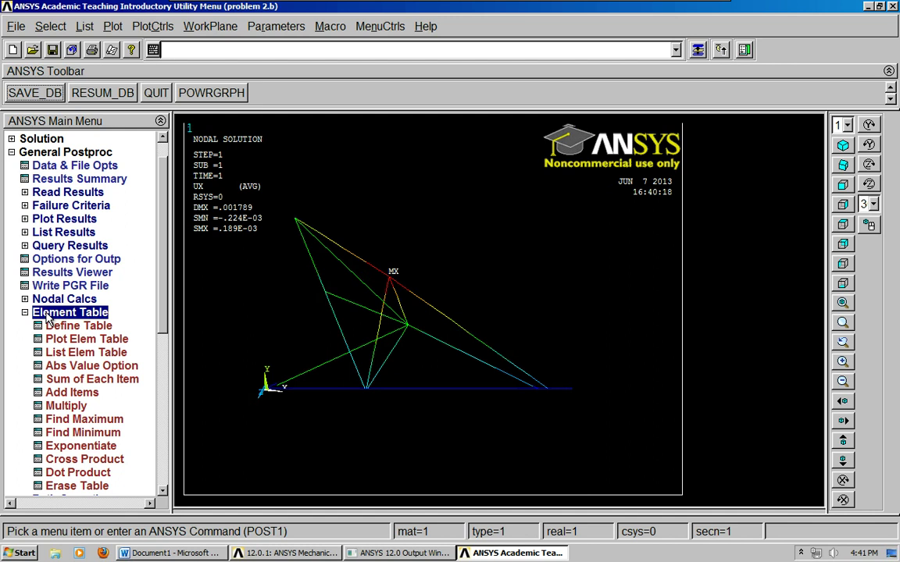
{"action": "scroll", "coordinate": [162, 289], "scroll_direction": "down", "scroll_amount": 1}
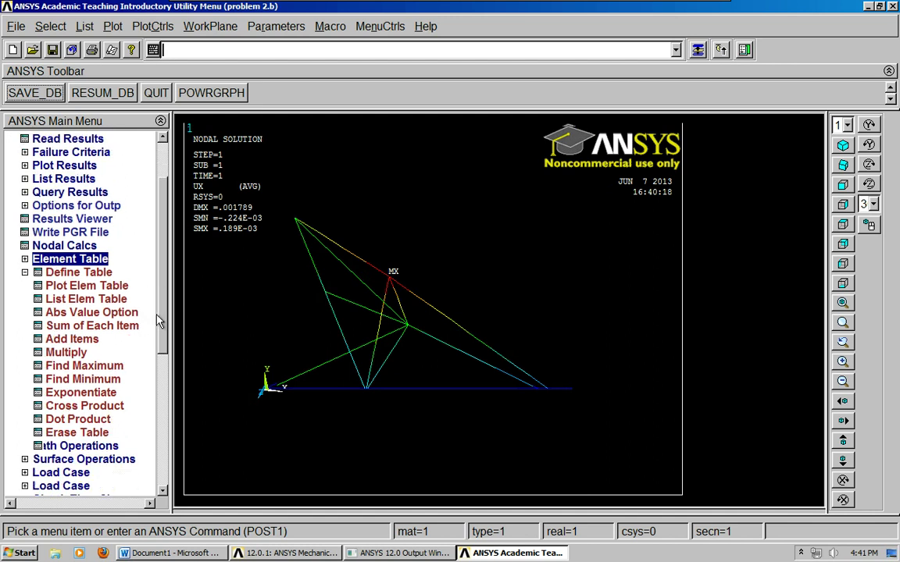
{"action": "left_click", "coordinate": [72, 275]}
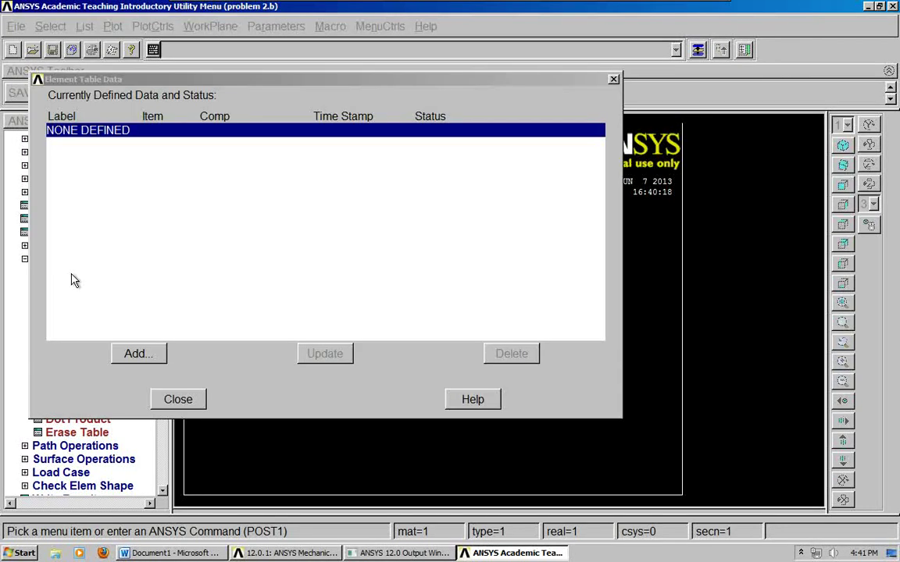
{"action": "left_click", "coordinate": [134, 354]}
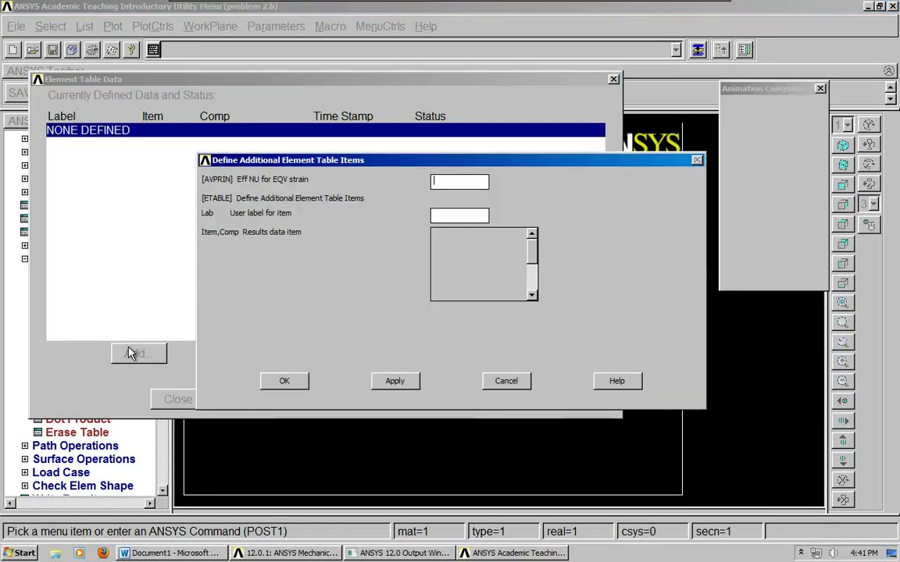
{"action": "left_click", "coordinate": [441, 215]}
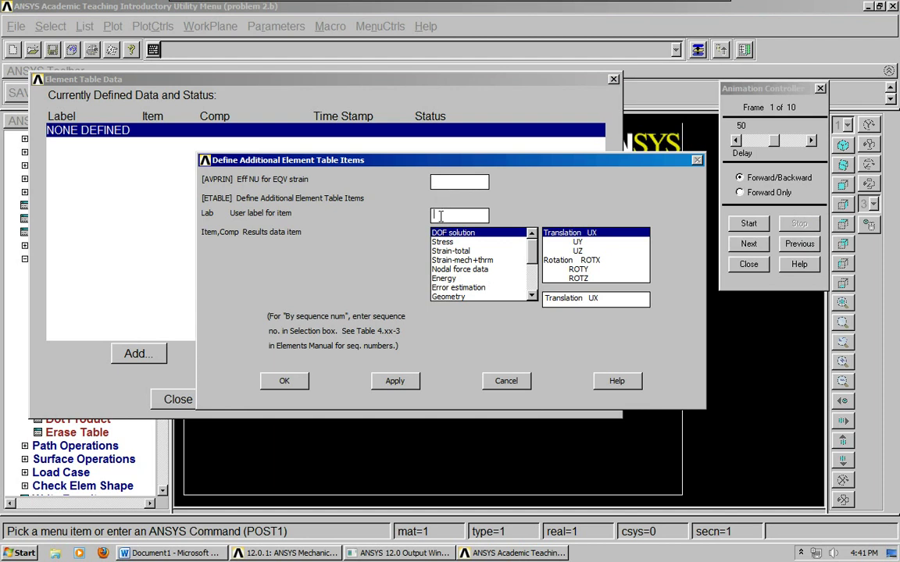
{"action": "type", "text": "axforve"}
- Define AXFORCE from By sequence num SMISC, 1 and confirm it
{"action": "scroll", "coordinate": [481, 242], "scroll_direction": "down", "scroll_amount": 3}
{"action": "left_click", "coordinate": [515, 288]}
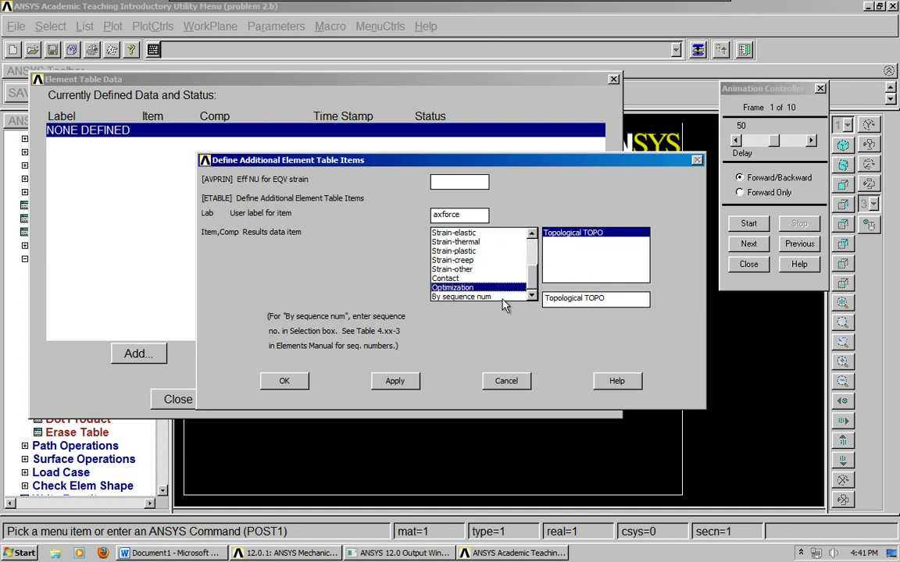
{"action": "left_click", "coordinate": [503, 297]}
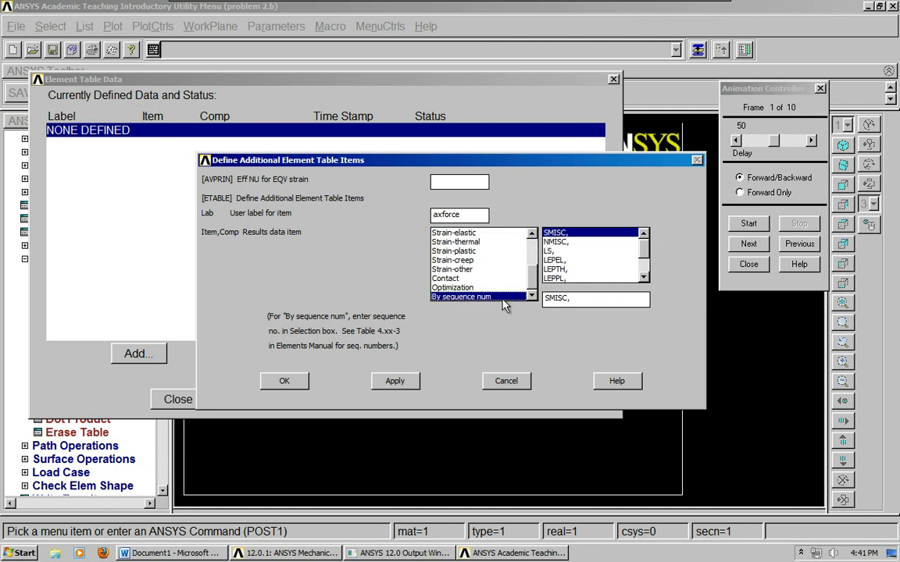
{"action": "left_click", "coordinate": [579, 236]}
{"action": "left_click", "coordinate": [576, 300]}
{"action": "type", "text": "1"}
{"action": "left_click", "coordinate": [285, 382]}
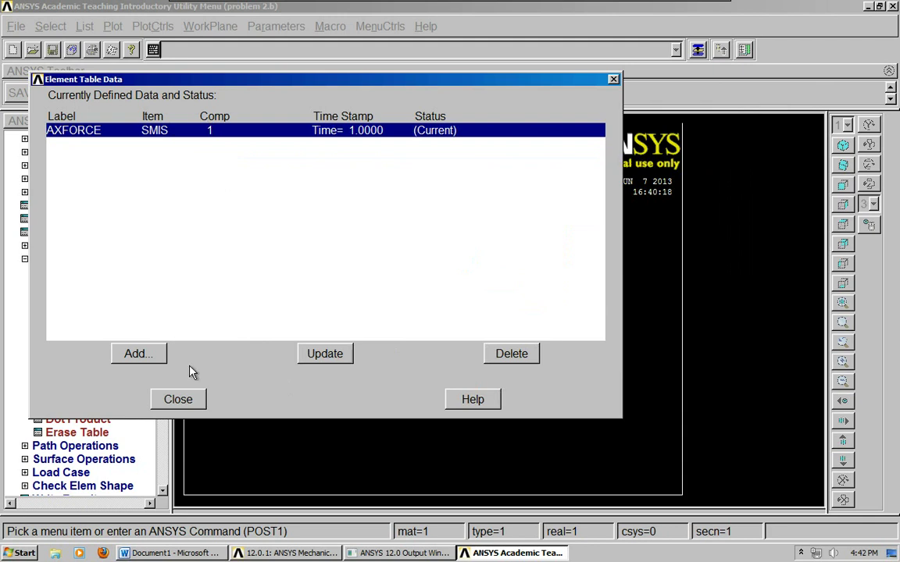
- Add element table item AXSTRESS from By sequence num LS, 1, then close the Element Table Data dialog
{"action": "left_click", "coordinate": [155, 358]}
{"action": "left_click", "coordinate": [454, 217]}
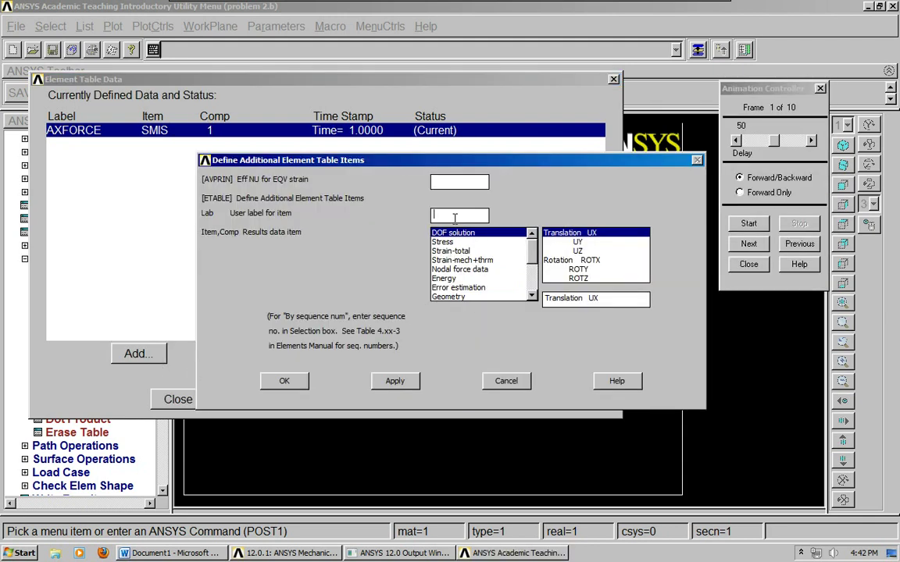
{"action": "type", "text": "axstress"}
{"action": "left_click", "coordinate": [531, 296]}
{"action": "left_click", "coordinate": [500, 299]}
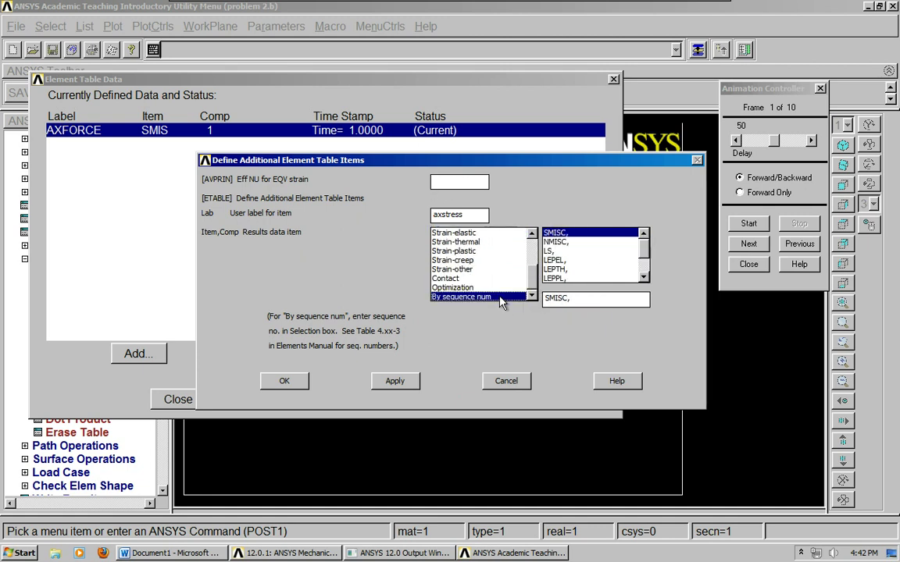
{"action": "left_click", "coordinate": [556, 252]}
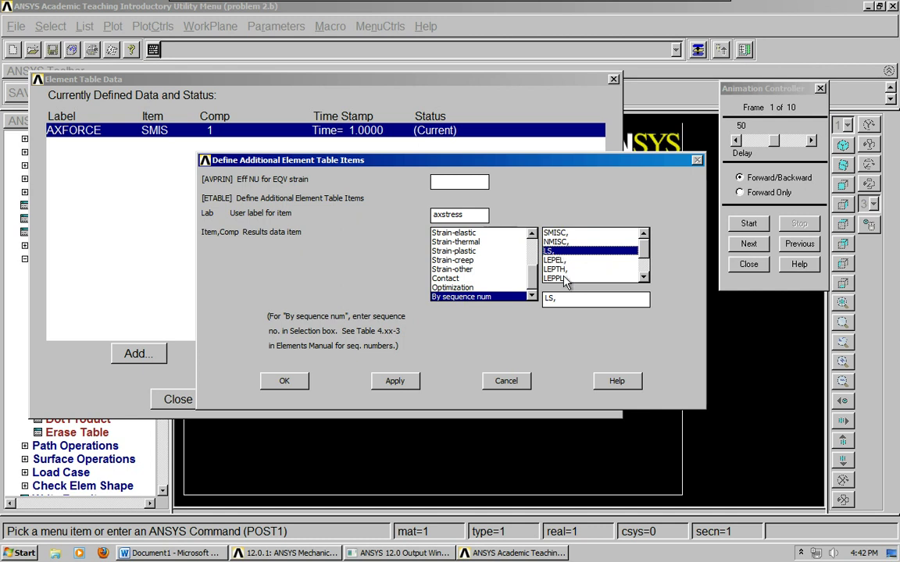
{"action": "left_click", "coordinate": [570, 297]}
{"action": "type", "text": "1"}
{"action": "left_click", "coordinate": [286, 380]}
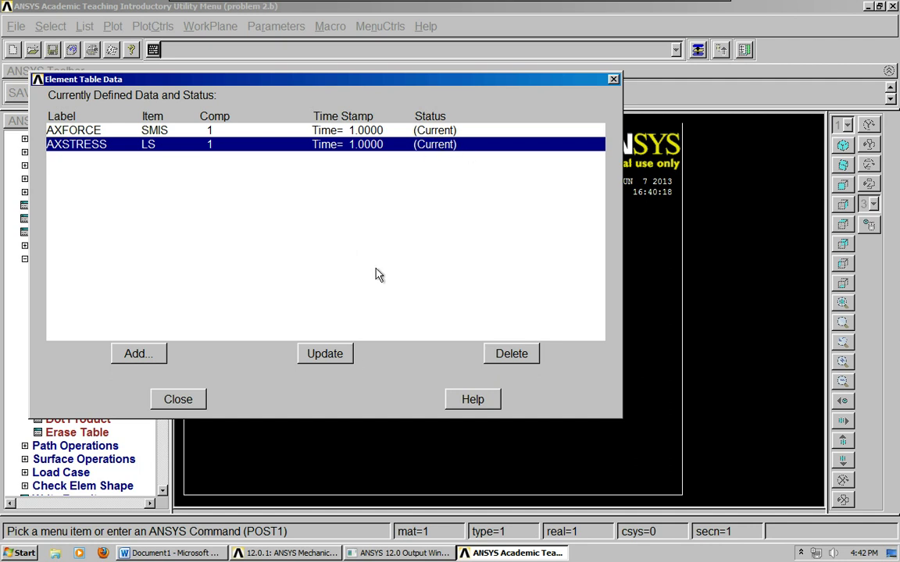
{"action": "left_click", "coordinate": [175, 399]}
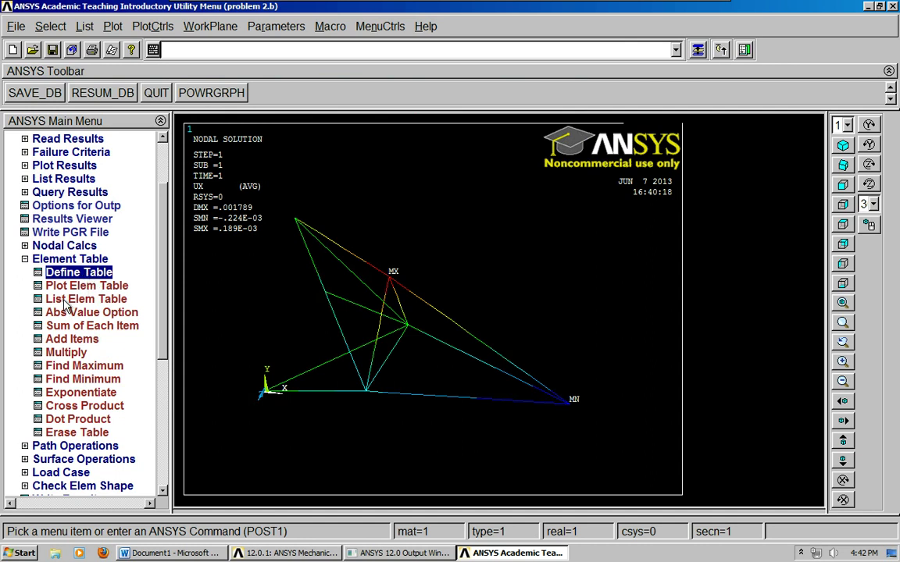
- List AXFORCE and AXSTRESS for all 12 elements and review their minimum and maximum values (670.82, 206.41)
{"action": "left_click", "coordinate": [67, 299]}
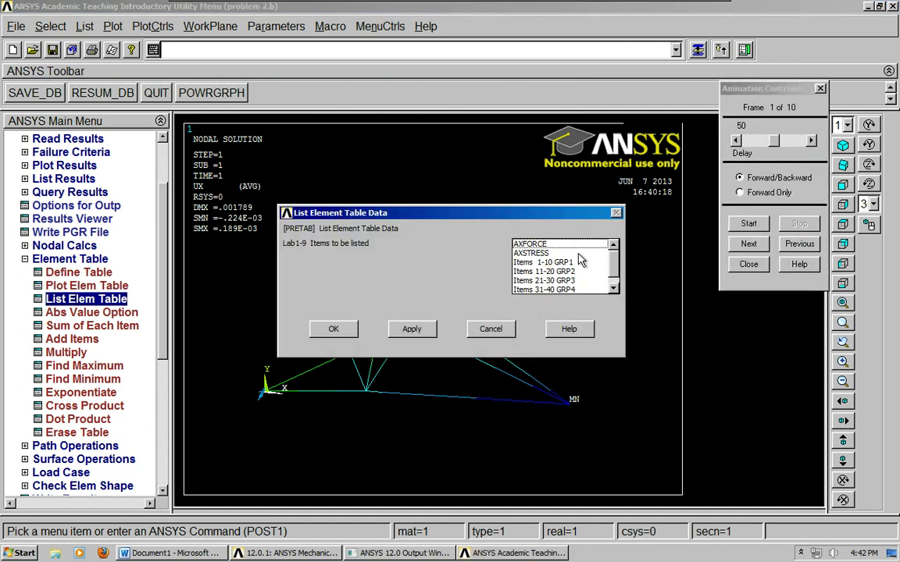
{"action": "left_click_drag", "start_coordinate": [531, 244], "coordinate": [553, 255]}
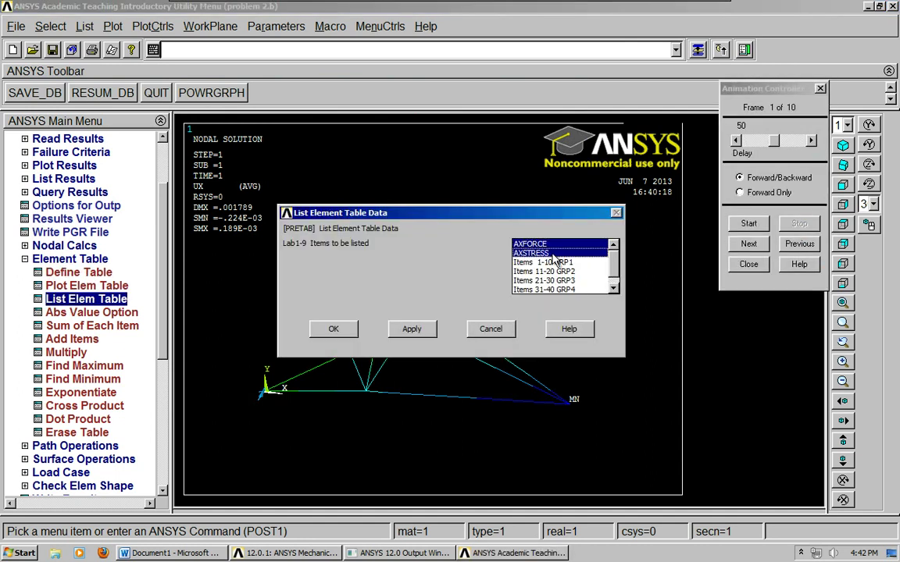
{"action": "left_click", "coordinate": [333, 328]}
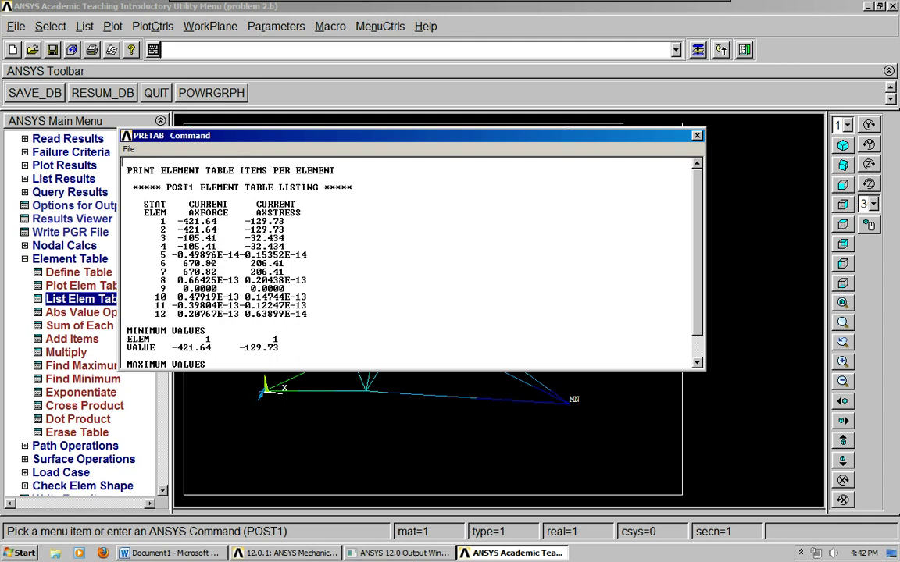
{"action": "scroll", "coordinate": [367, 237], "scroll_direction": "down", "scroll_amount": 2}
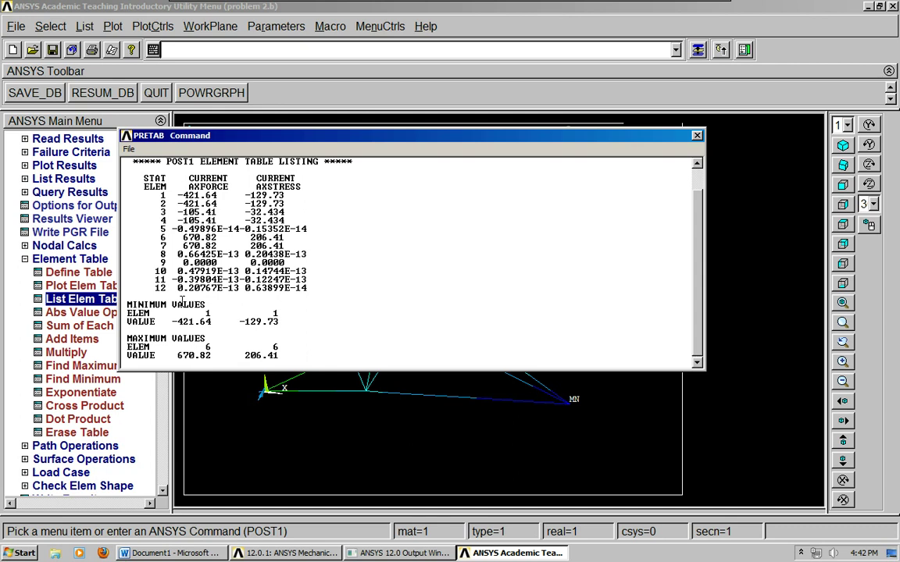
{"action": "left_click_drag", "start_coordinate": [171, 321], "coordinate": [291, 318]}
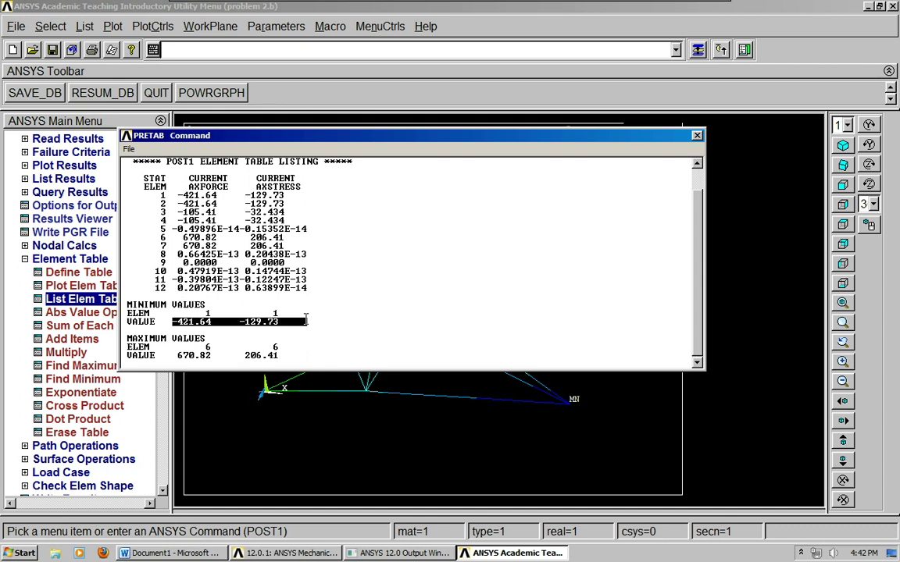
{"action": "left_click", "coordinate": [302, 319]}
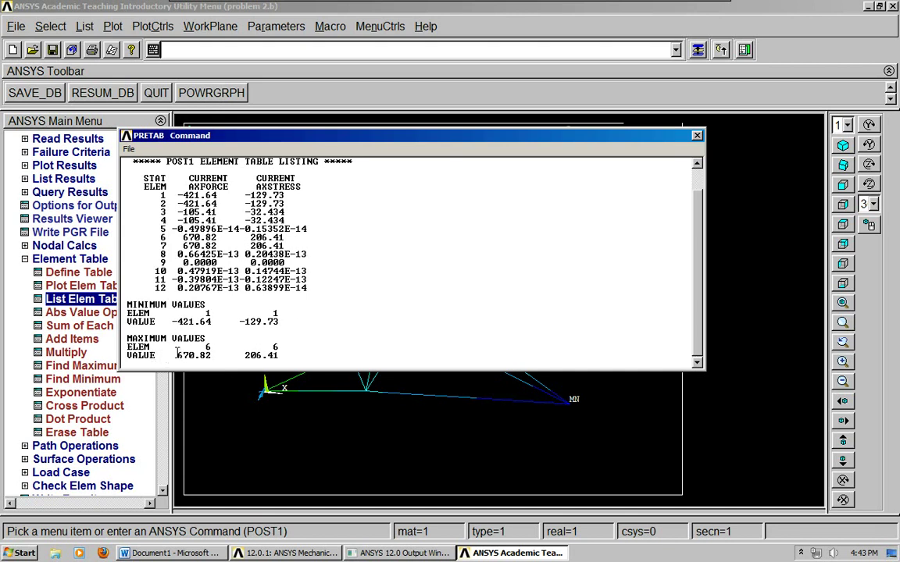
{"action": "left_click", "coordinate": [299, 321]}
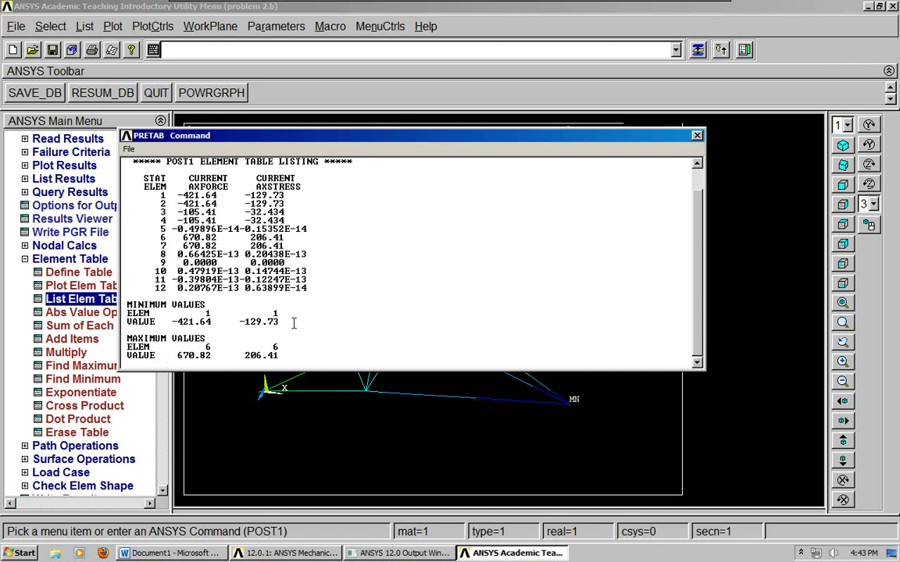
{"action": "left_click", "coordinate": [176, 553]}
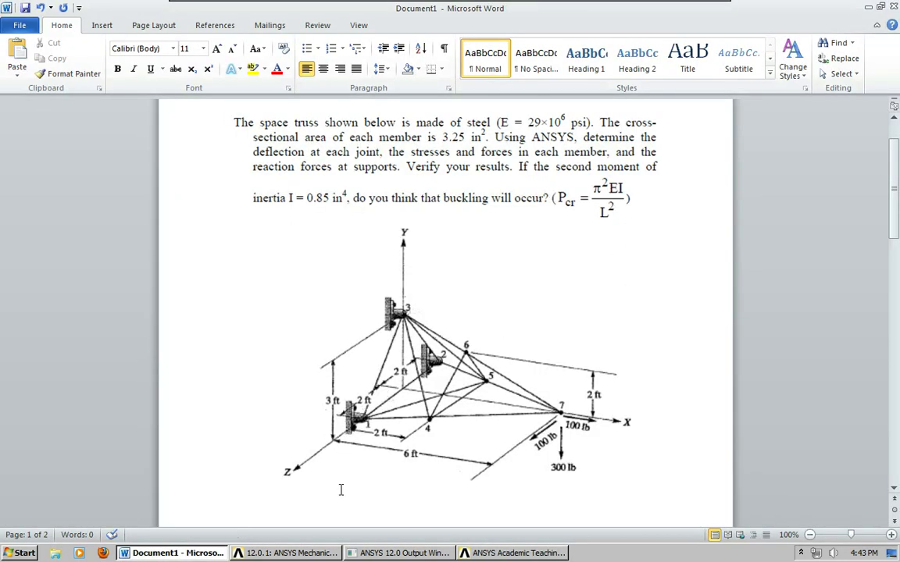
{"action": "key", "text": "alt+Tab"}
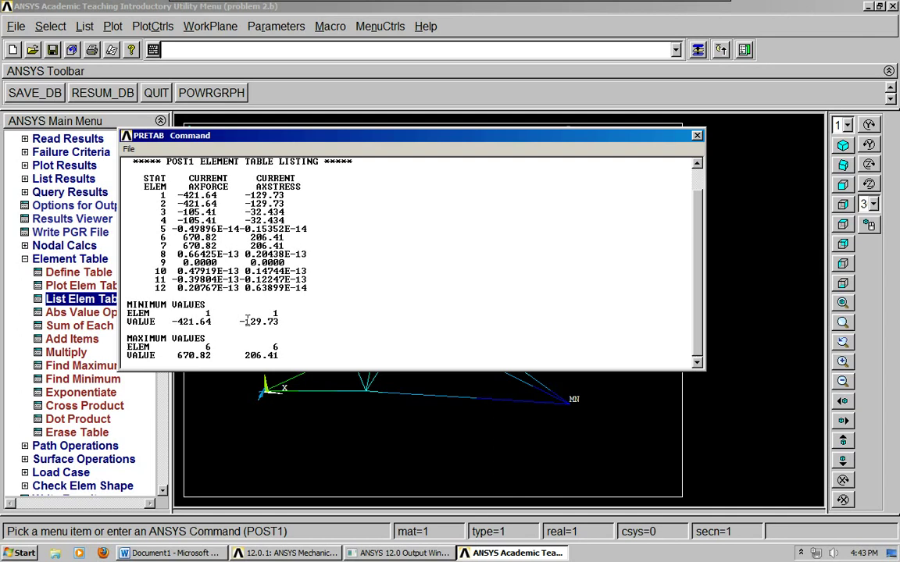
{"action": "left_click", "coordinate": [185, 553]}
{"action": "key", "text": "alt+Tab"}
- Close the PRETAB listing and plot the 12 truss elements with their numbers
{"action": "left_click", "coordinate": [697, 136]}
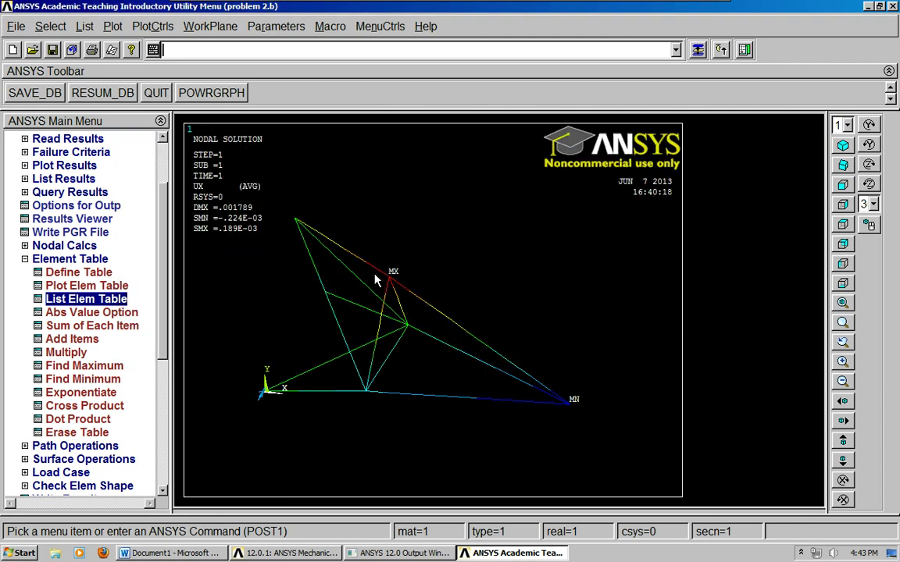
{"action": "left_click", "coordinate": [93, 260]}
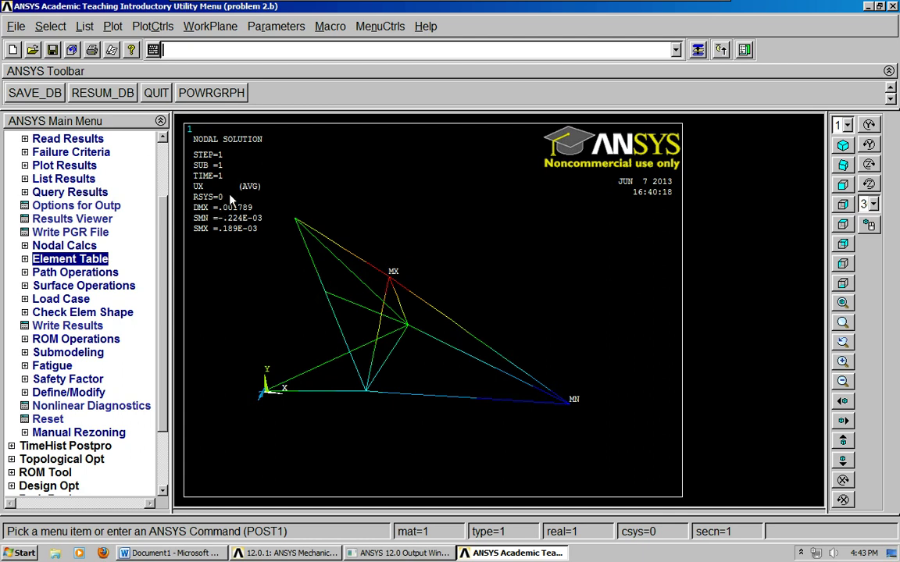
{"action": "left_click", "coordinate": [86, 27]}
{"action": "left_click", "coordinate": [110, 26]}
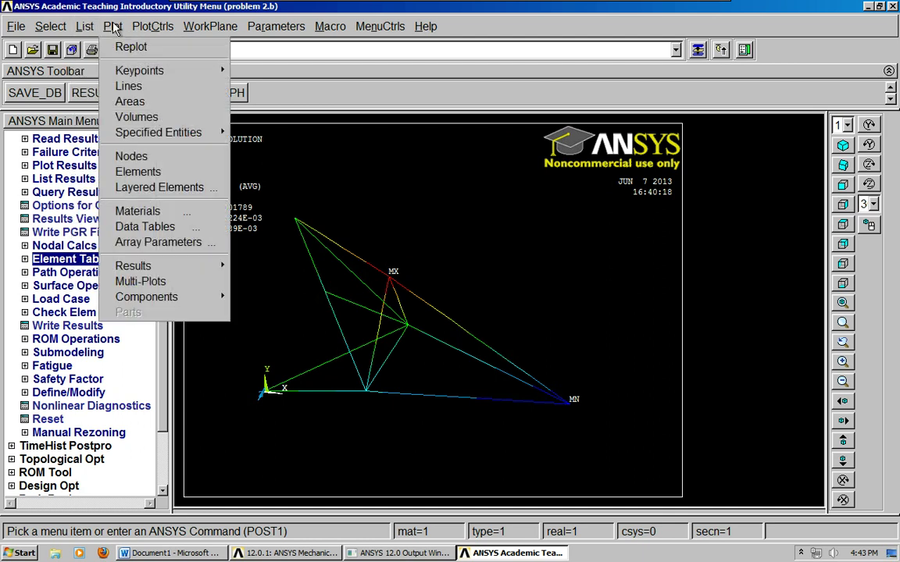
{"action": "left_click", "coordinate": [145, 172]}
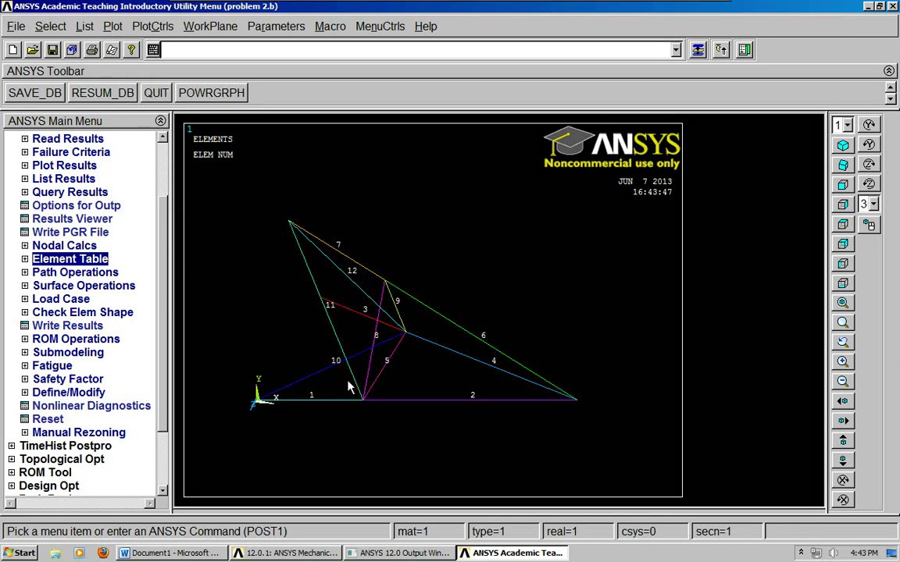
- Bring up the Plot Deformed Shape options
{"action": "left_click", "coordinate": [139, 28]}
{"action": "mouse_move", "coordinate": [112, 27]}
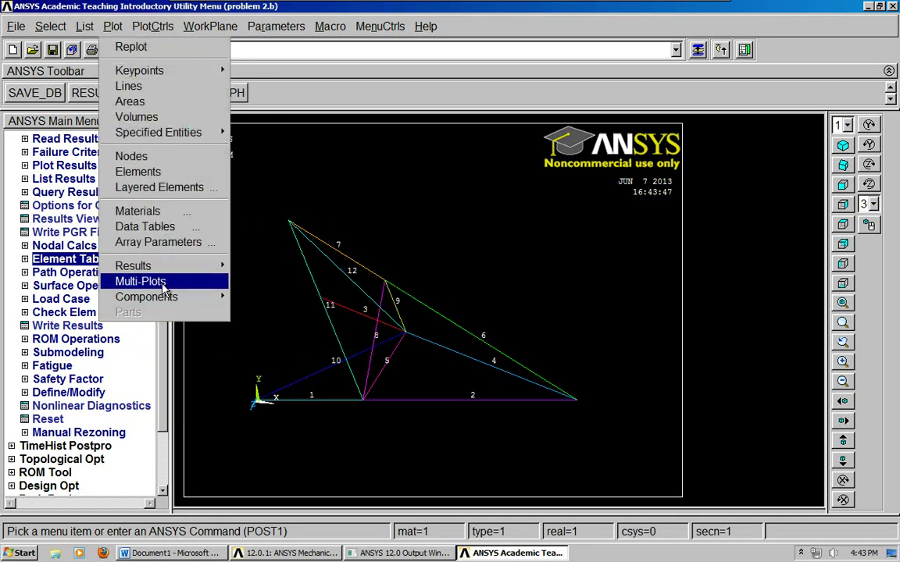
{"action": "mouse_move", "coordinate": [164, 273]}
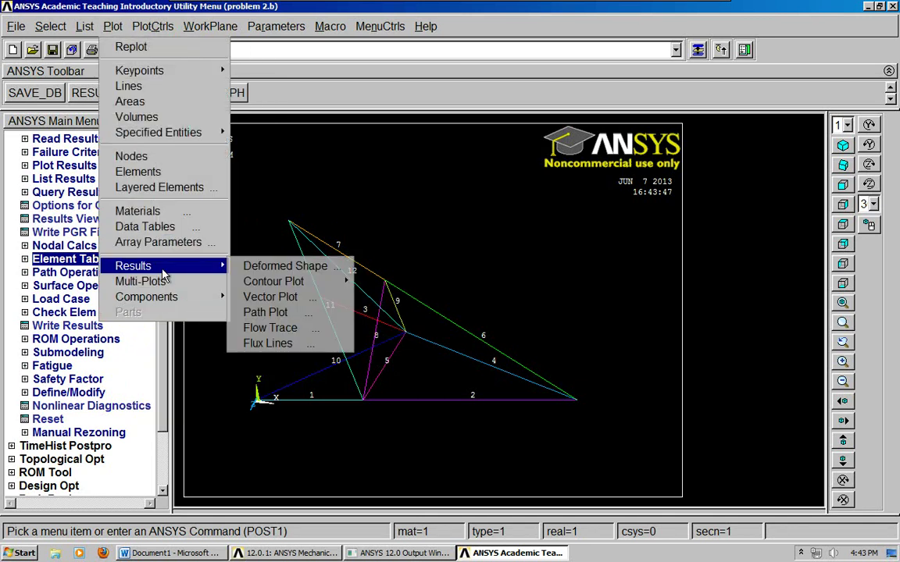
{"action": "left_click", "coordinate": [261, 266]}
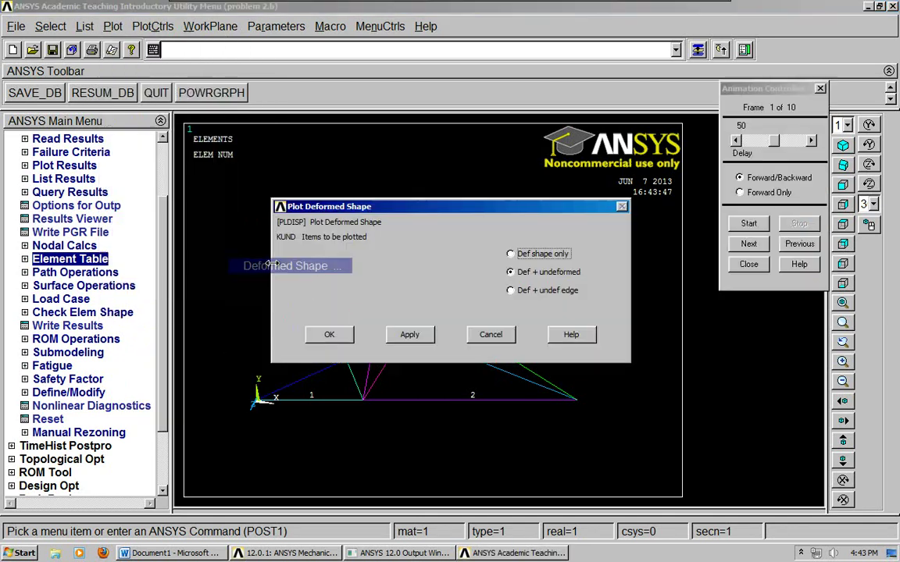
- Plot the deformed truss over its undeformed outline (DMX = .001789) and save the database
{"action": "left_click", "coordinate": [332, 335]}
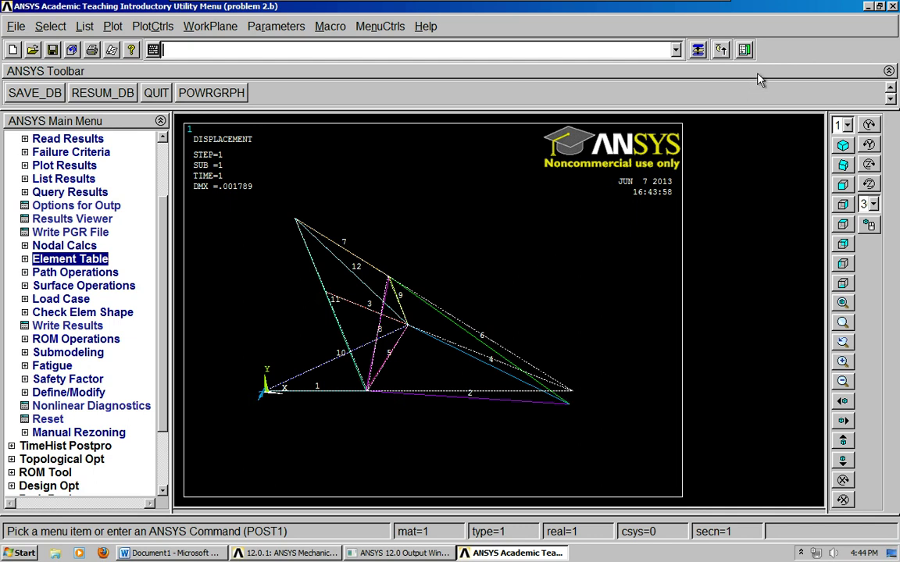
{"action": "left_click", "coordinate": [24, 92]}
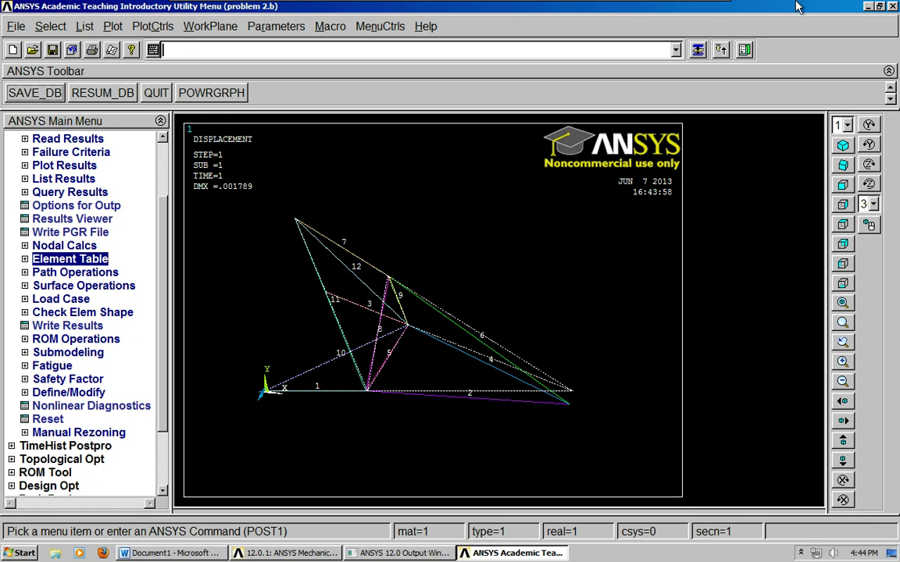